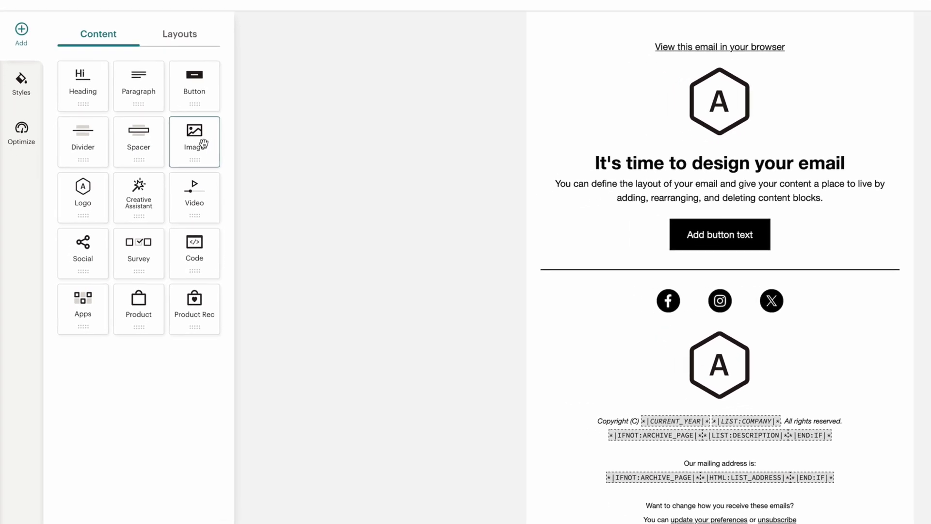
- Drag an Image tile onto the Mailchimp canvas just below the call-to-action button
{"action": "left_click_drag", "start_coordinate": [203, 143], "coordinate": [418, 185]}
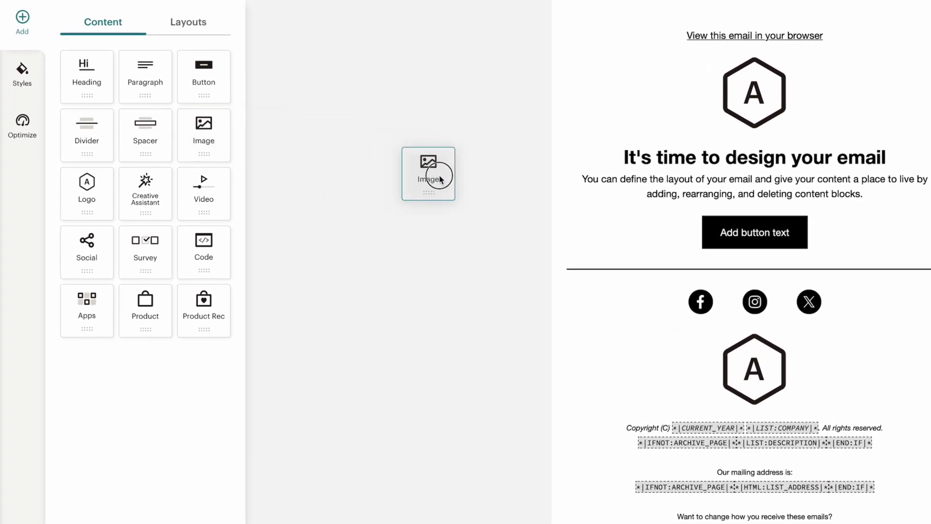
{"action": "left_click_drag", "start_coordinate": [611, 250], "coordinate": [609, 250]}
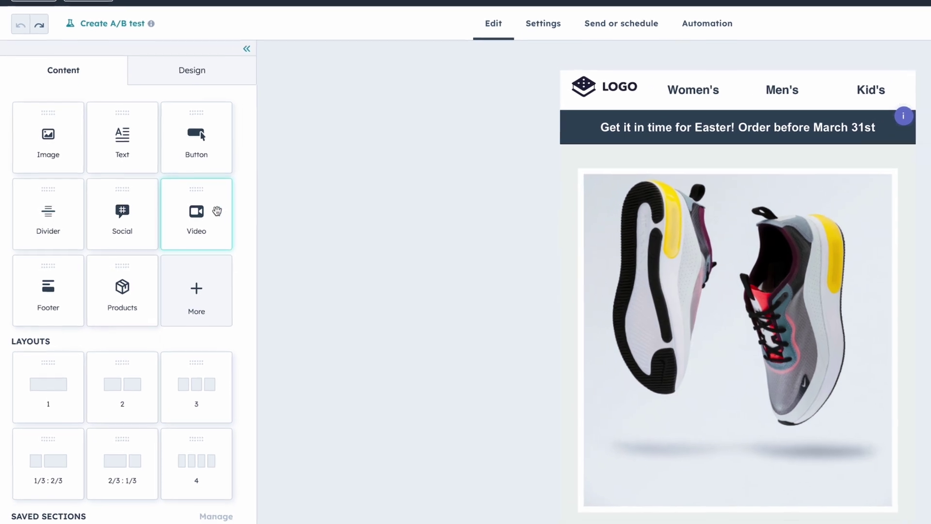
- Add a Video module below the shoe image and set the email background color to pale yellow
{"action": "left_click_drag", "start_coordinate": [217, 211], "coordinate": [680, 454]}
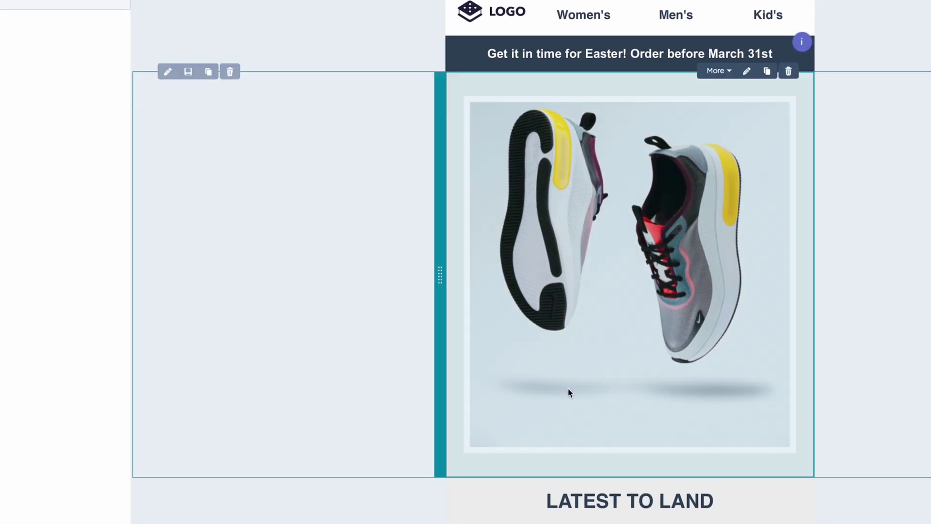
{"action": "left_click_drag", "start_coordinate": [570, 393], "coordinate": [570, 393]}
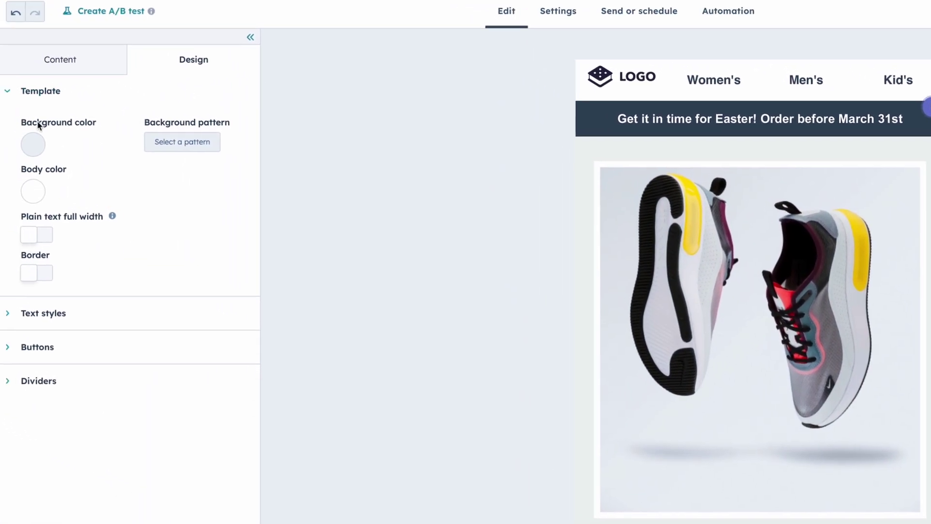
{"action": "left_click", "coordinate": [34, 145]}
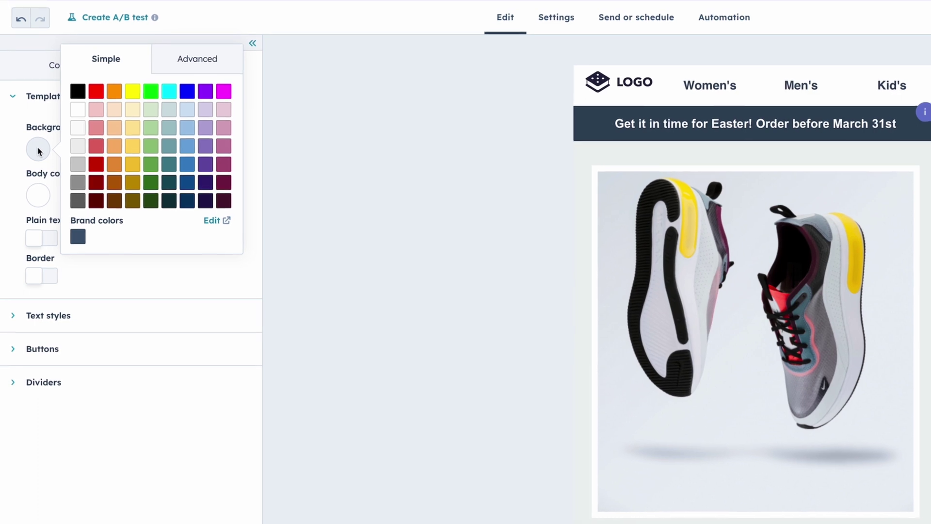
{"action": "left_click", "coordinate": [126, 135]}
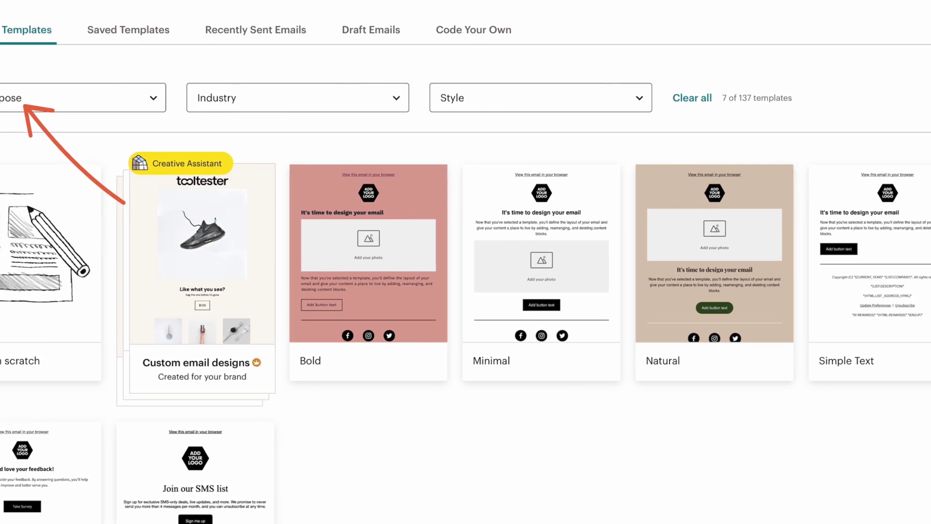
- Turn off 'Free templates only' to list all 137 templates, and scroll the gallery
{"action": "left_click", "coordinate": [868, 99]}
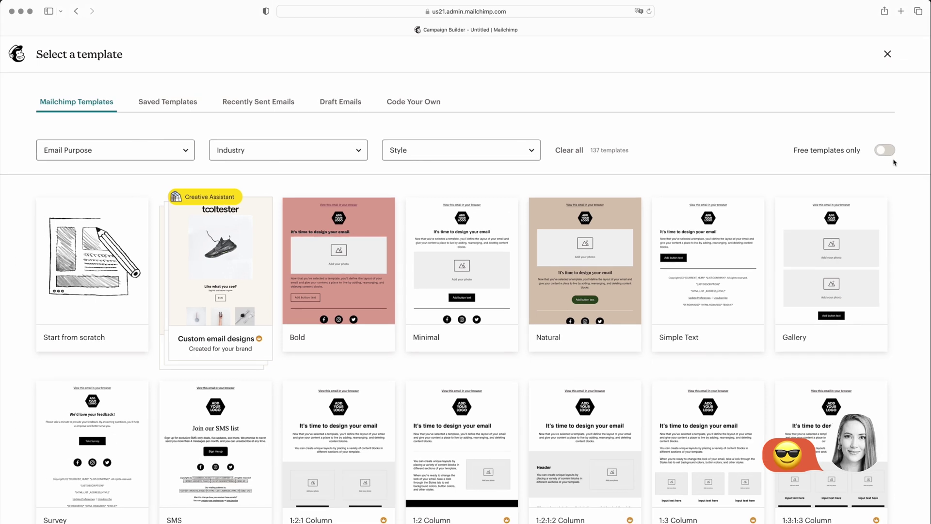
{"action": "scroll", "coordinate": [900, 189], "scroll_direction": "down", "scroll_amount": 6}
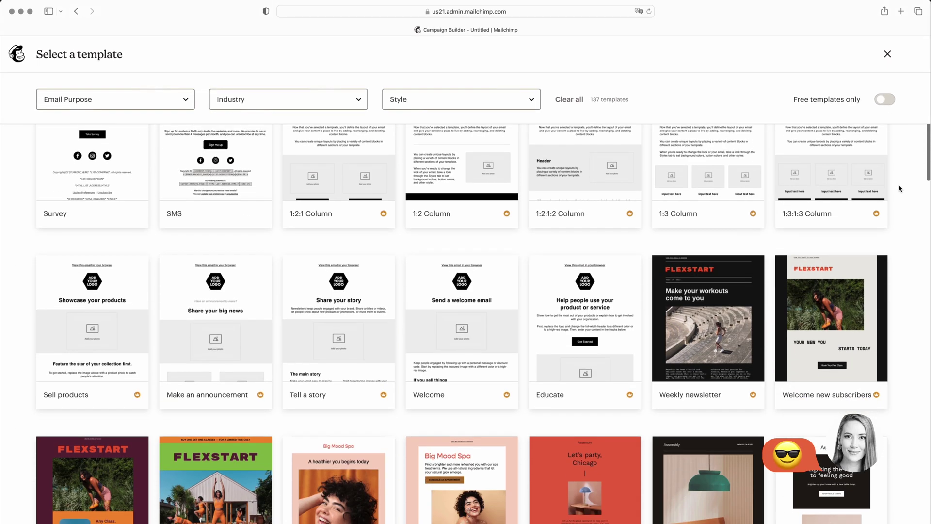
{"action": "scroll", "coordinate": [900, 189], "scroll_direction": "up", "scroll_amount": 6}
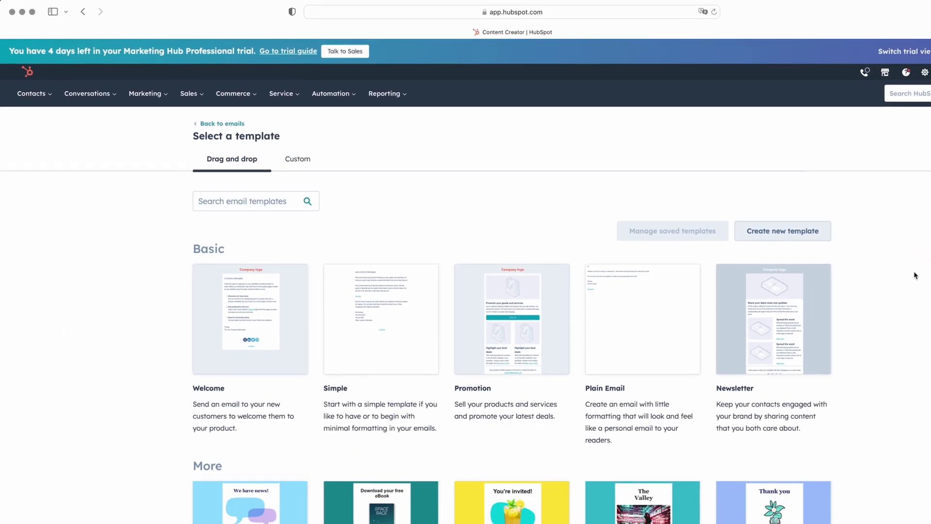
- Scroll HubSpot's drag-and-drop templates from Basic ones like Welcome down to More designs like Birthday
{"action": "scroll", "coordinate": [831, 250], "scroll_direction": "down", "scroll_amount": 5}
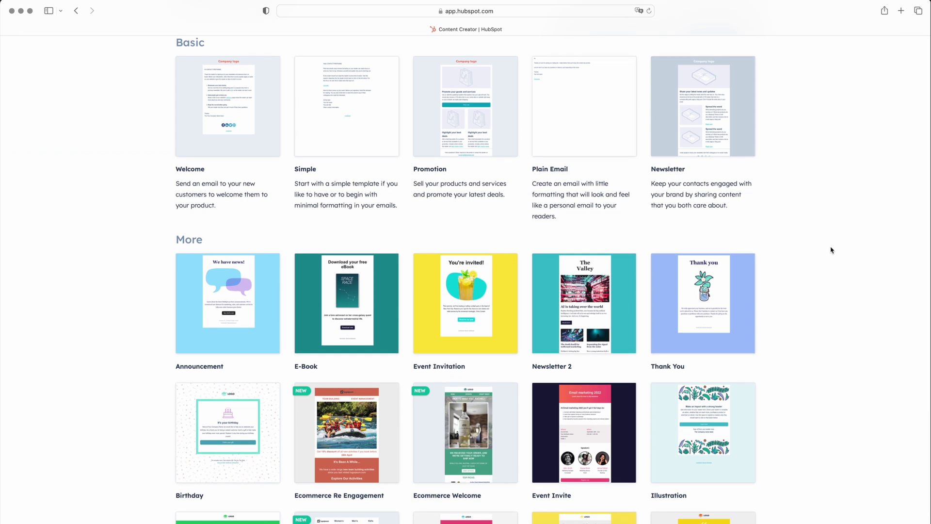
{"action": "scroll", "coordinate": [831, 250], "scroll_direction": "down", "scroll_amount": 5}
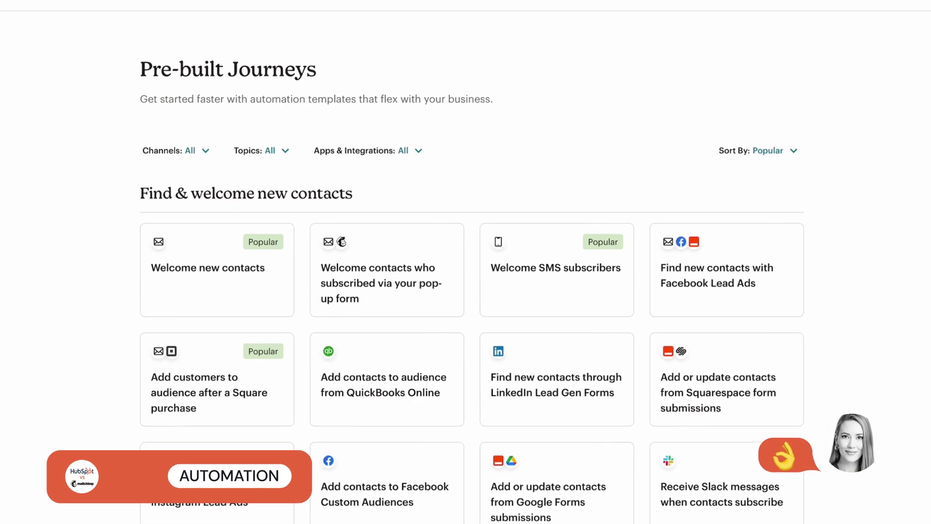
- Scroll down through Mailchimp's Pre-built Journeys template cards
{"action": "scroll", "coordinate": [464, 272], "scroll_direction": "down", "scroll_amount": 5}
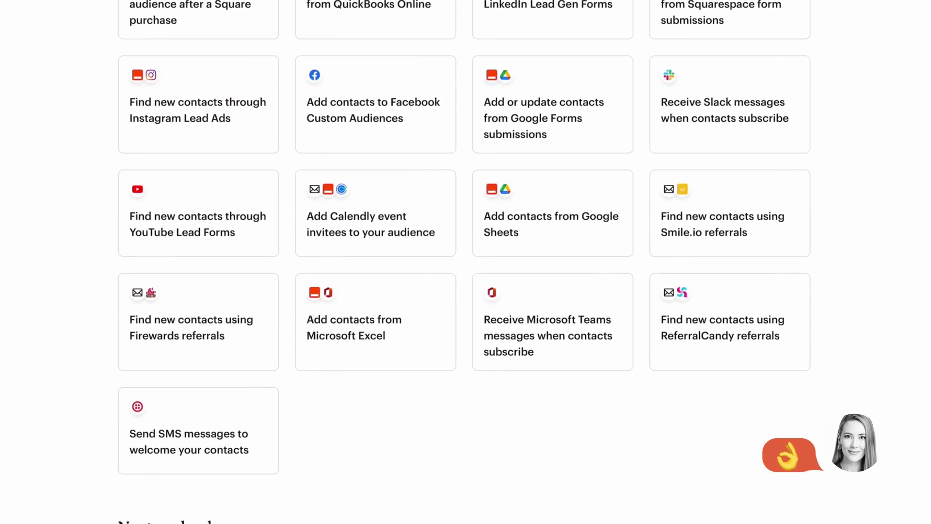
{"action": "scroll", "coordinate": [464, 261], "scroll_direction": "down", "scroll_amount": 10}
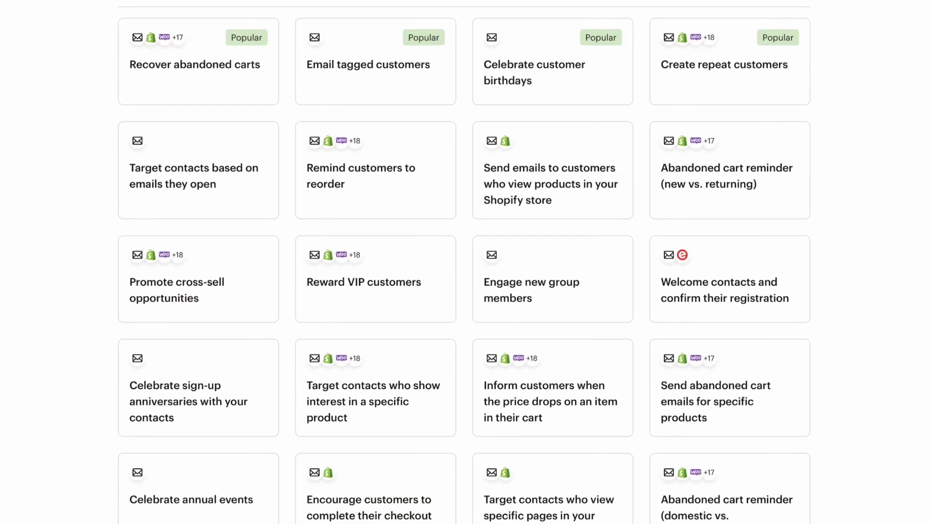
{"action": "scroll", "coordinate": [464, 262], "scroll_direction": "down", "scroll_amount": 9}
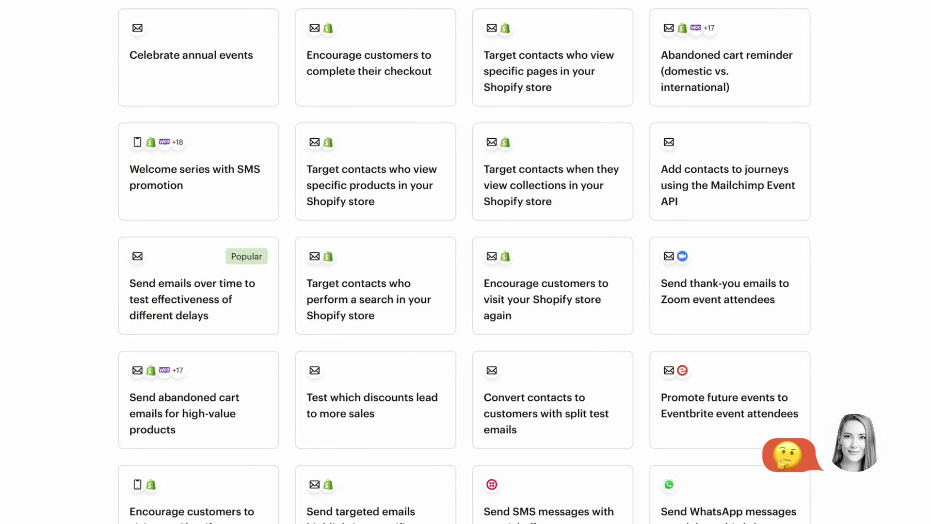
{"action": "scroll", "coordinate": [464, 262], "scroll_direction": "down", "scroll_amount": 12}
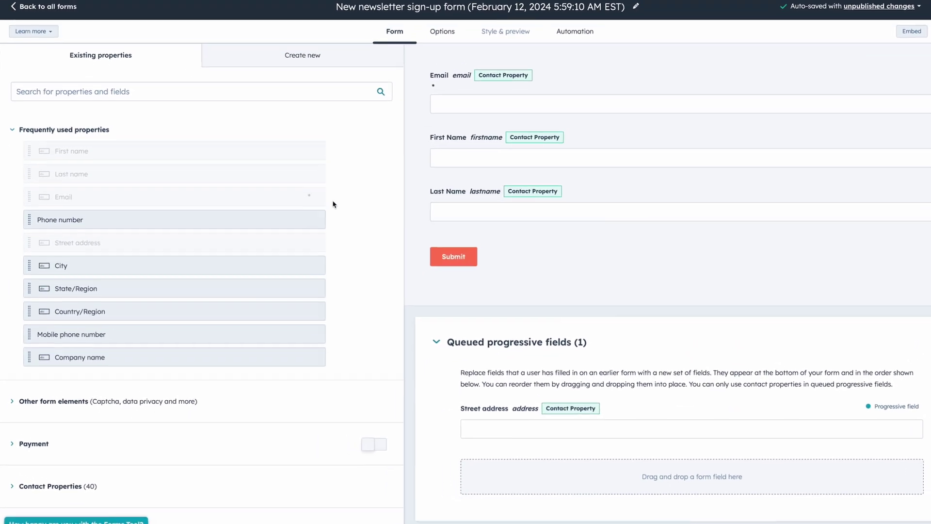
- Drag the City property into the sign-up form's Queued progressive fields zone
{"action": "left_click_drag", "start_coordinate": [288, 229], "coordinate": [597, 448]}
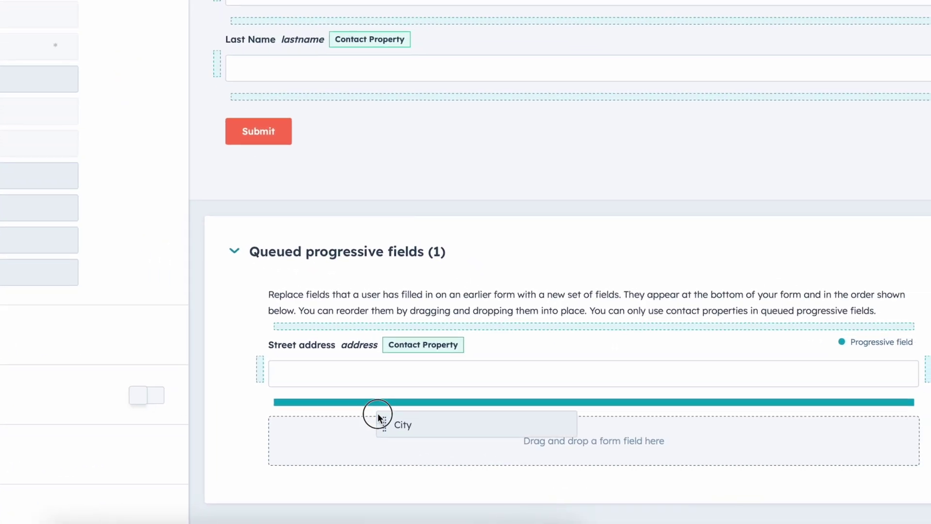
{"action": "left_click_drag", "start_coordinate": [378, 416], "coordinate": [376, 413]}
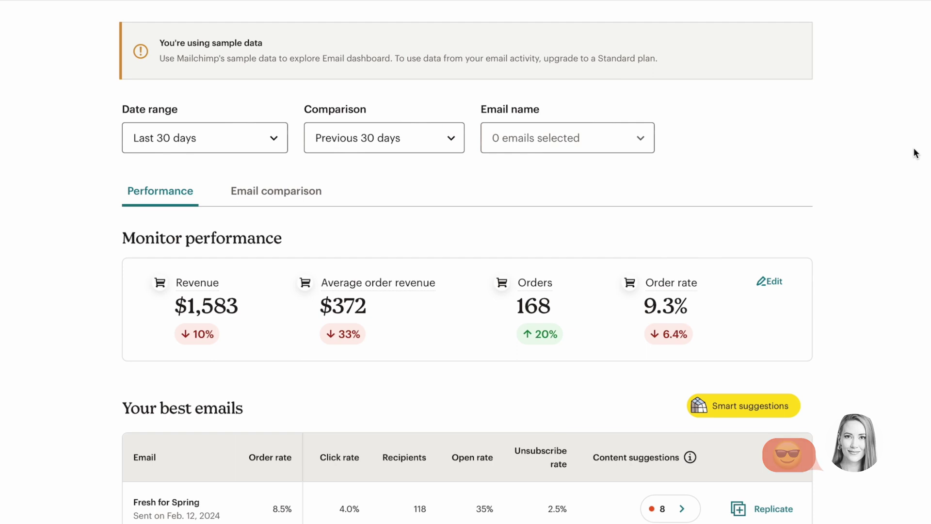
- Scroll the Email dashboard past Monitor performance to Track conversions and Performance over time
{"action": "scroll", "coordinate": [915, 154], "scroll_direction": "down", "scroll_amount": 9}
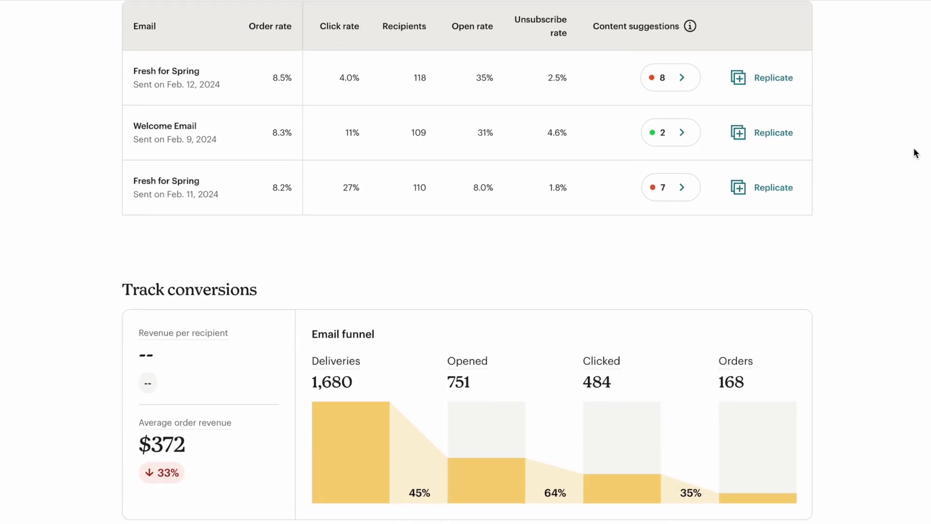
{"action": "scroll", "coordinate": [914, 152], "scroll_direction": "down", "scroll_amount": 4}
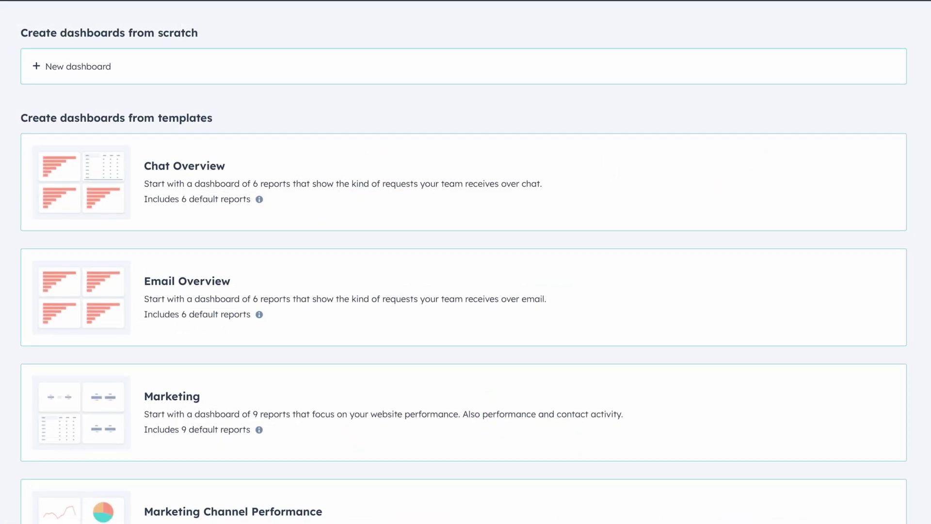
{"action": "scroll", "coordinate": [466, 262], "scroll_direction": "down", "scroll_amount": 7}
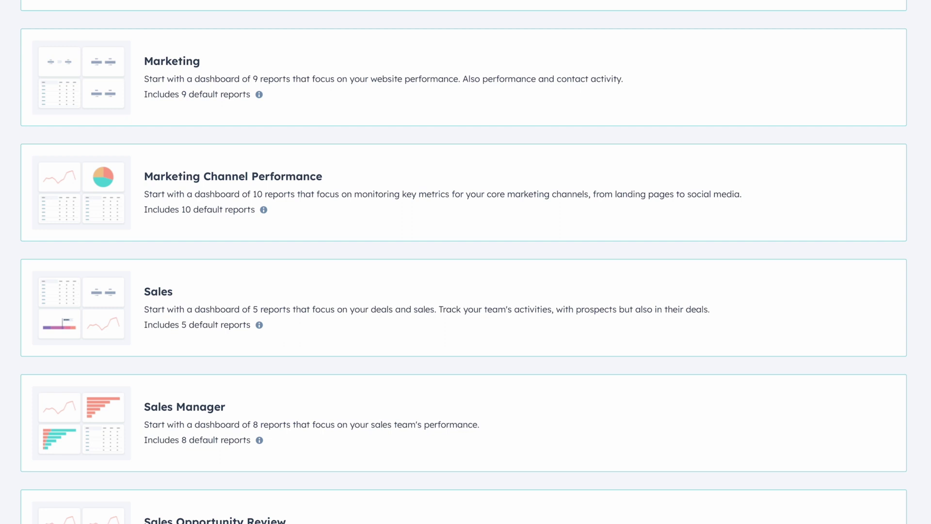
- Scroll the HubSpot dashboard templates from Marketing down to Service Team Performance
{"action": "scroll", "coordinate": [466, 262], "scroll_direction": "down", "scroll_amount": 10}
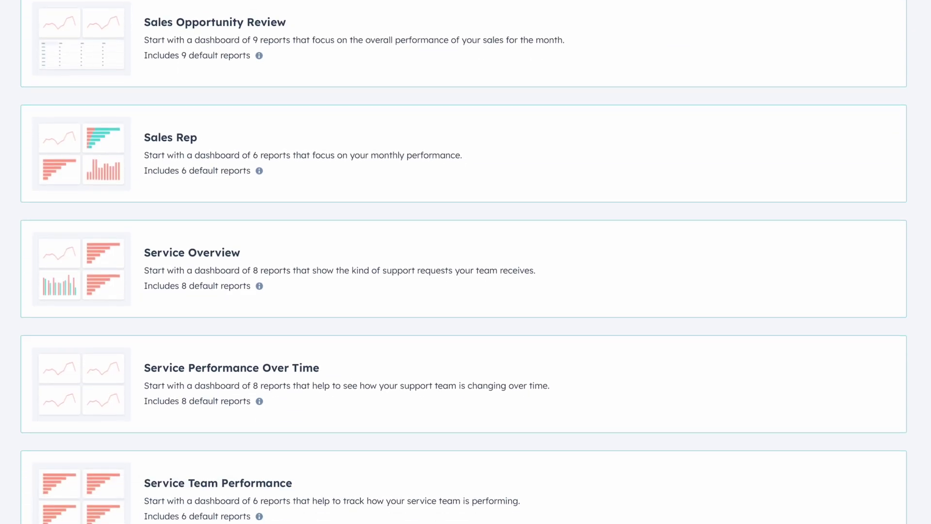
{"action": "scroll", "coordinate": [465, 262], "scroll_direction": "down", "scroll_amount": 8}
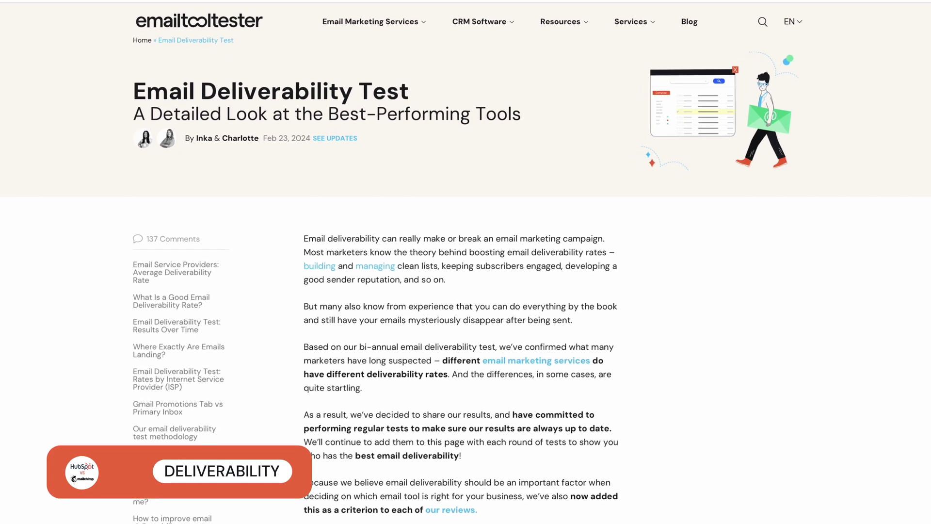
- Scroll the Email Deliverability Test article down to the Average Deliverability Rate chart
{"action": "scroll", "coordinate": [466, 262], "scroll_direction": "down", "scroll_amount": 8}
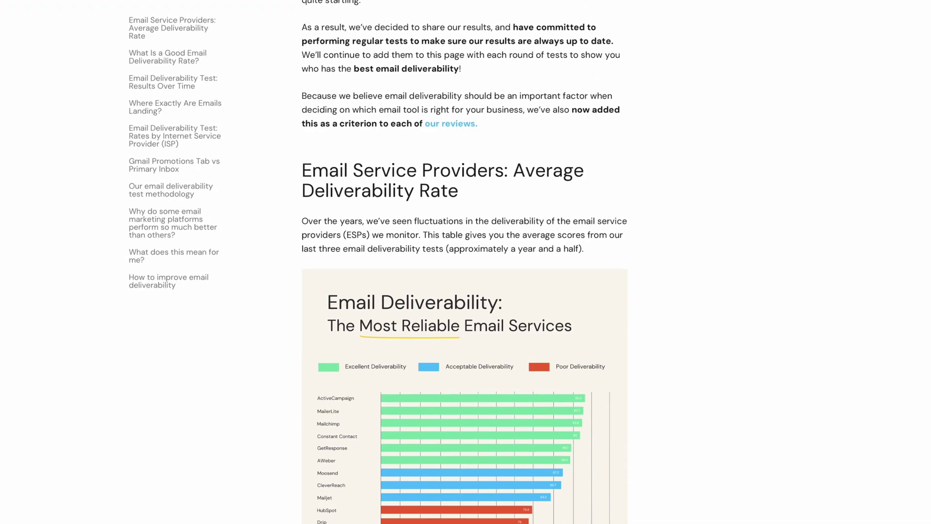
{"action": "scroll", "coordinate": [465, 262], "scroll_direction": "down", "scroll_amount": 5}
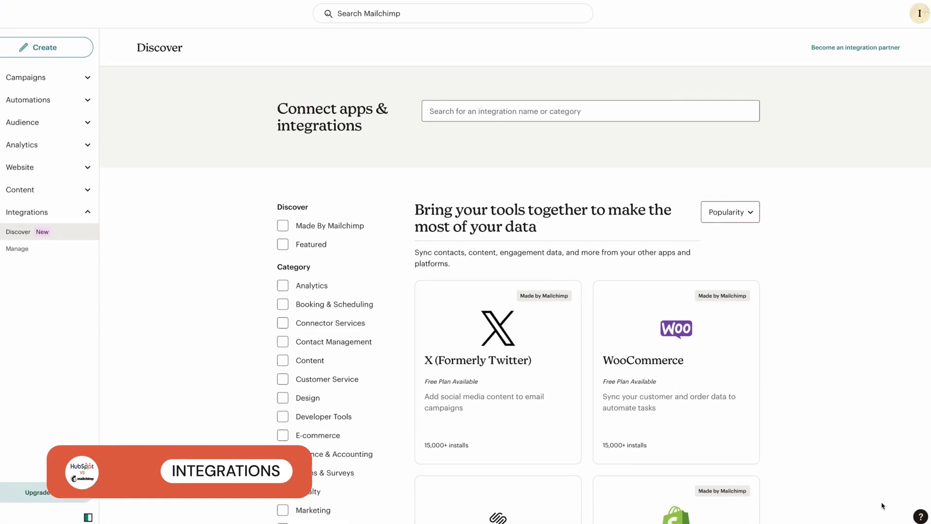
- Scroll the integrations directory from X and WooCommerce down to Zapier and WordPress
{"action": "scroll", "coordinate": [466, 267], "scroll_direction": "down", "scroll_amount": 6}
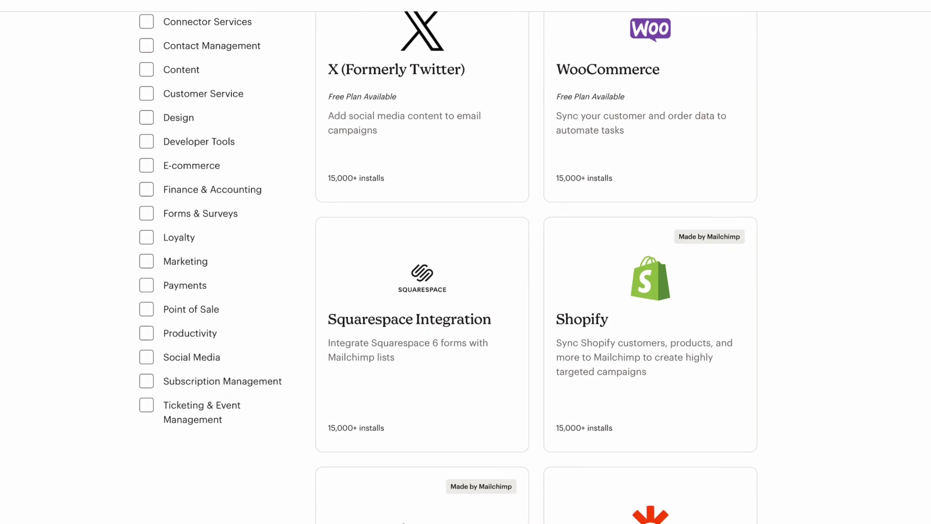
{"action": "scroll", "coordinate": [466, 267], "scroll_direction": "down", "scroll_amount": 8}
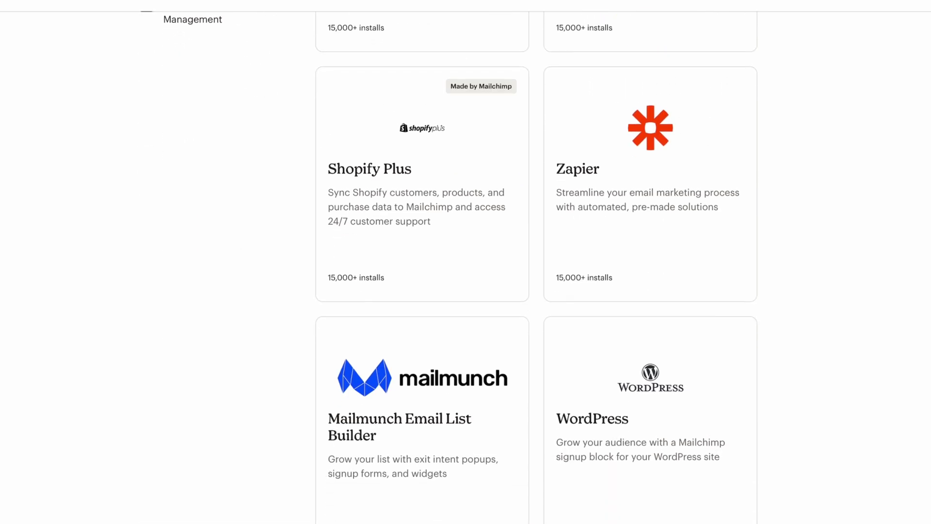
{"action": "scroll", "coordinate": [466, 267], "scroll_direction": "down", "scroll_amount": 8}
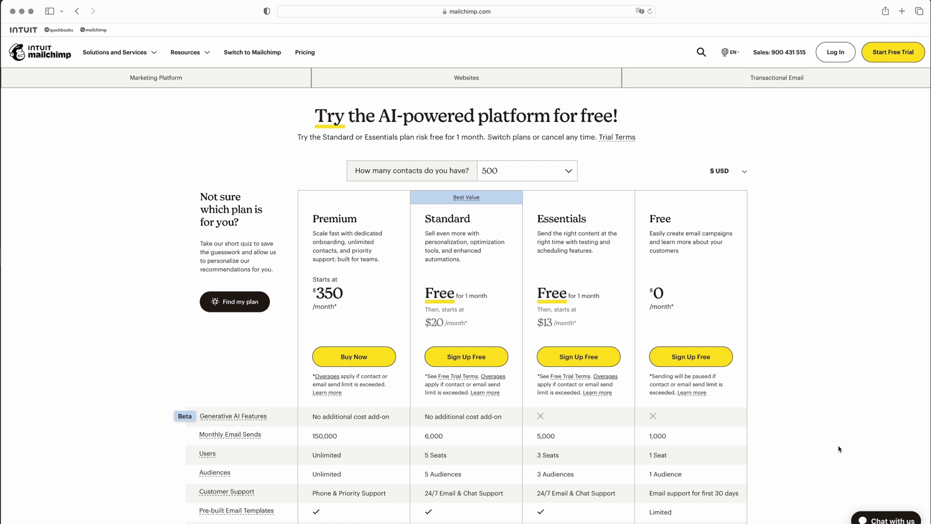
- Scroll to Mailchimp's plan cards showing Free at $0 and Essentials at $13/month
{"action": "scroll", "coordinate": [839, 448], "scroll_direction": "down", "scroll_amount": 3}
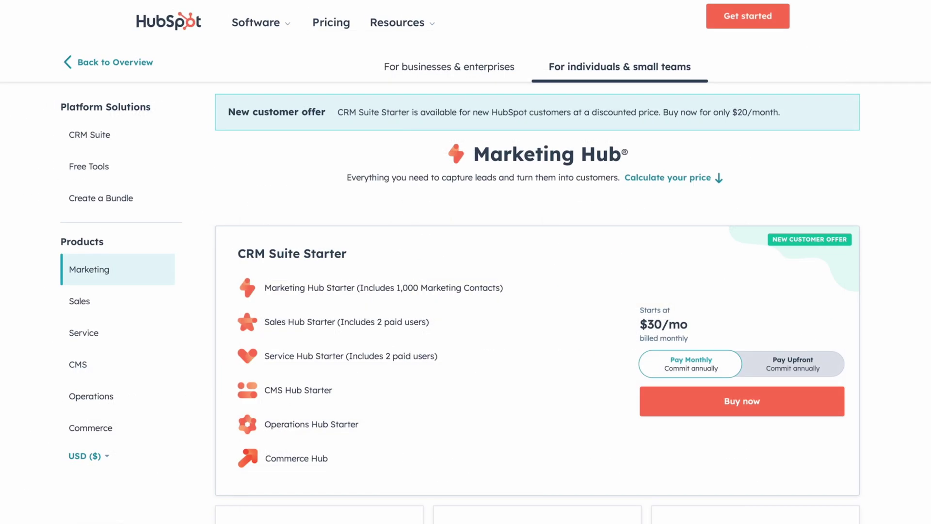
- Scroll through HubSpot Marketing Hub plan cards, Starter at $20/mo and Professional at $890/mo
{"action": "scroll", "coordinate": [465, 262], "scroll_direction": "down", "scroll_amount": 7}
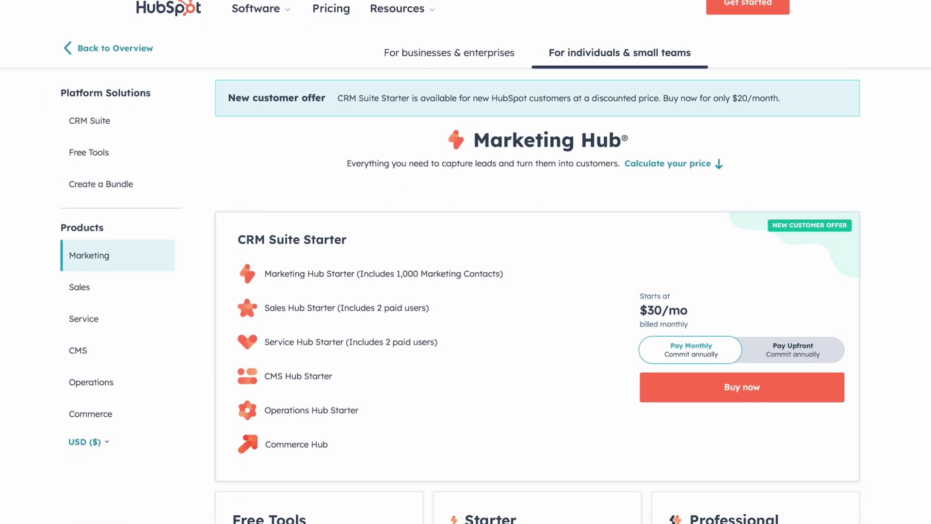
{"action": "scroll", "coordinate": [537, 291], "scroll_direction": "down", "scroll_amount": 1}
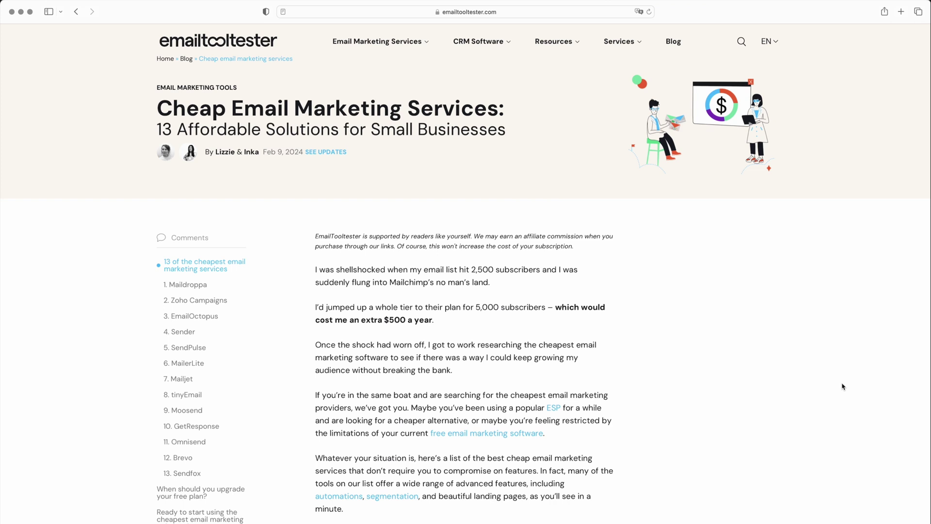
{"action": "scroll", "coordinate": [843, 387], "scroll_direction": "down", "scroll_amount": 10}
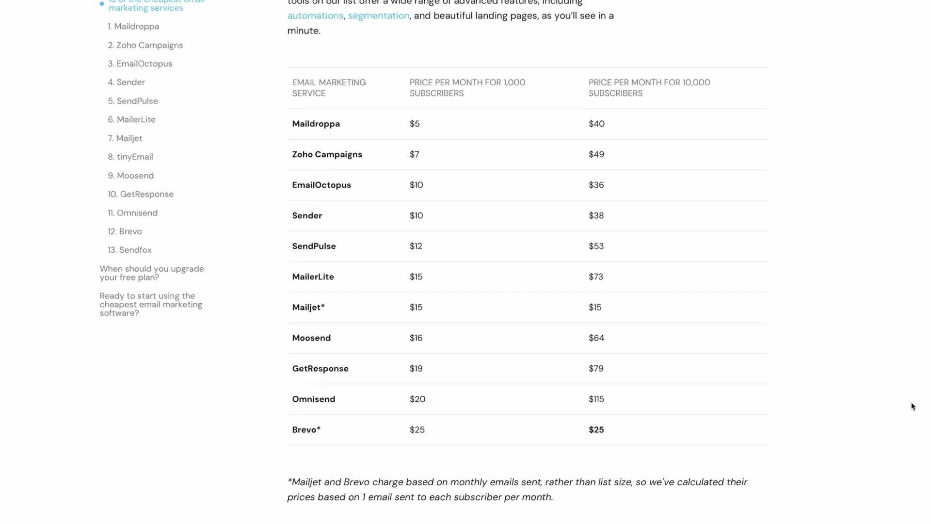